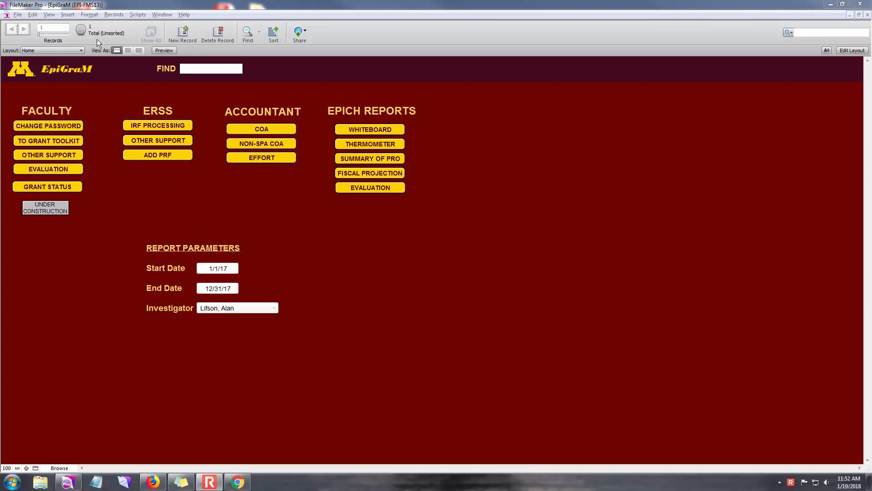
# Step: Visit the IRF Processing layout and switch to the IRF data table layout
pyautogui.click(55, 51)
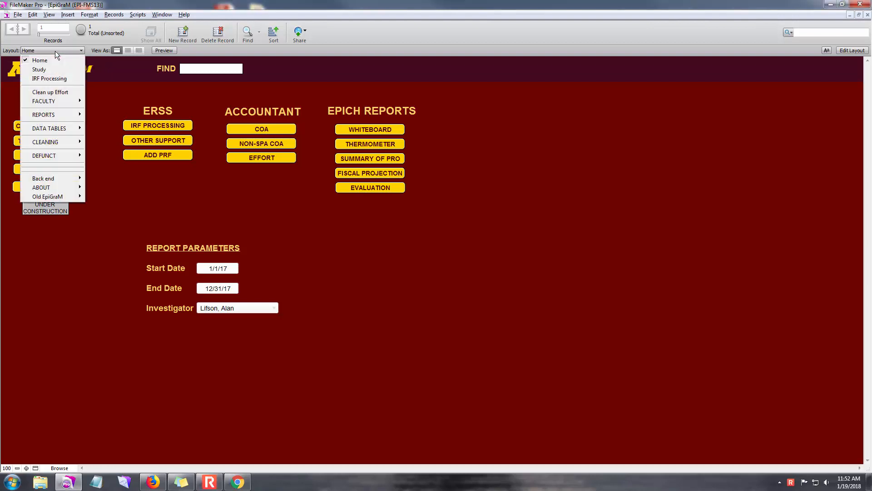
pyautogui.click(58, 80)
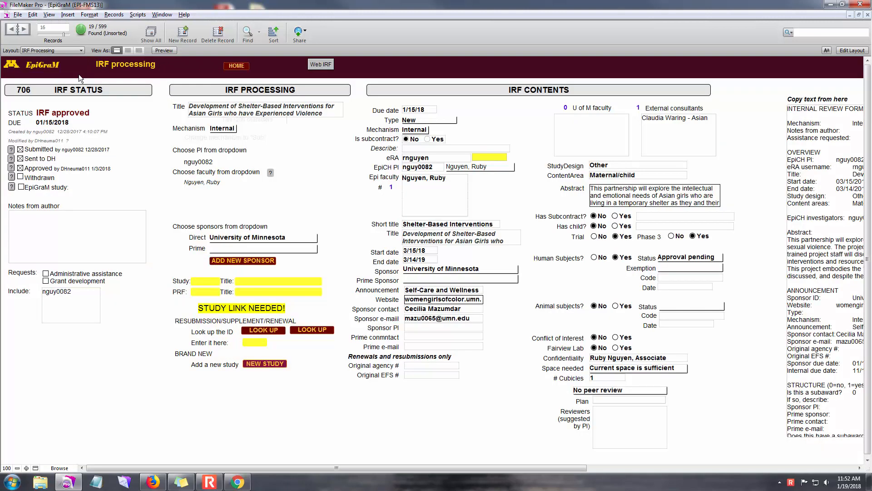
pyautogui.click(53, 50)
pyautogui.moveTo(55, 128)
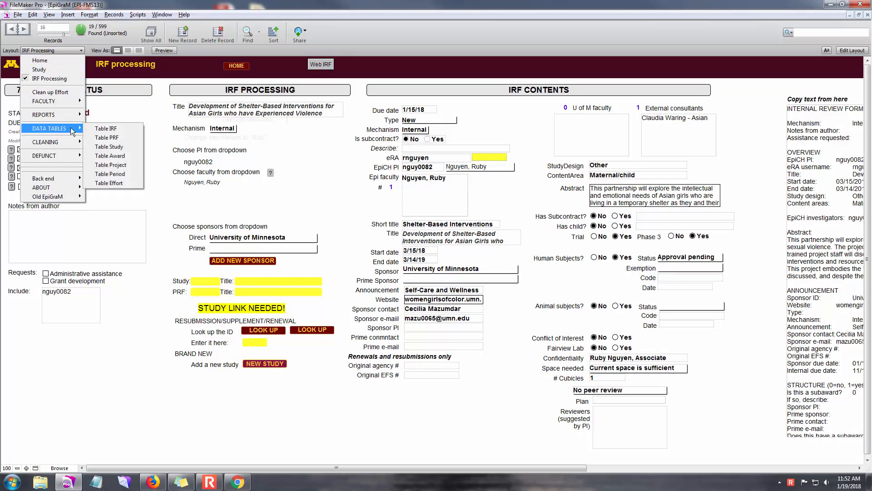
pyautogui.click(106, 130)
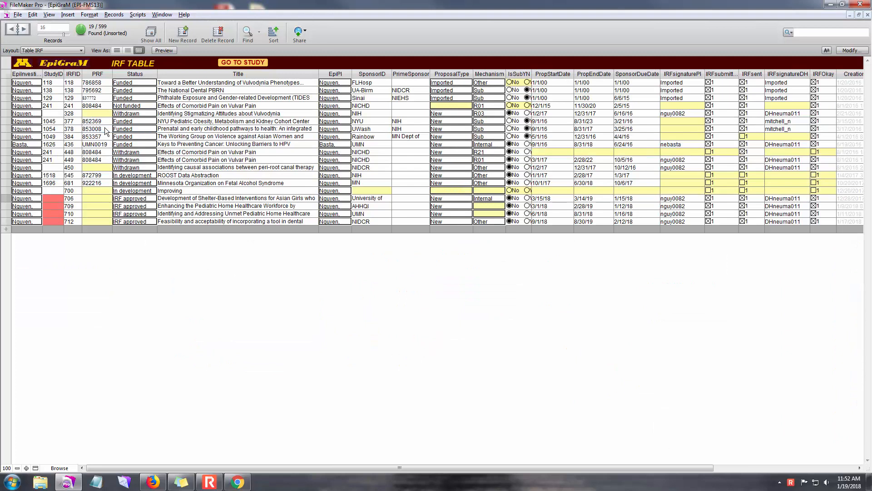
# Step: Find the IRF table records that belong to the chosen Epi investigator
pyautogui.hotkey('ctrl', 'f')
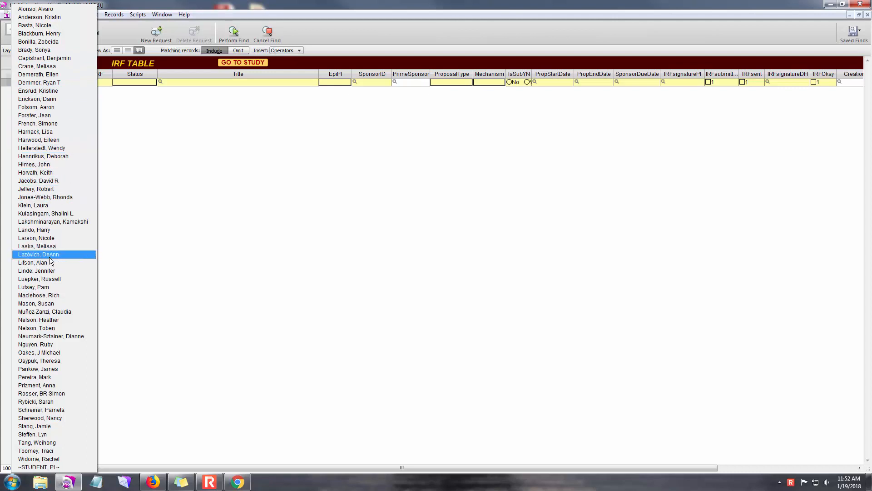
pyautogui.click(41, 344)
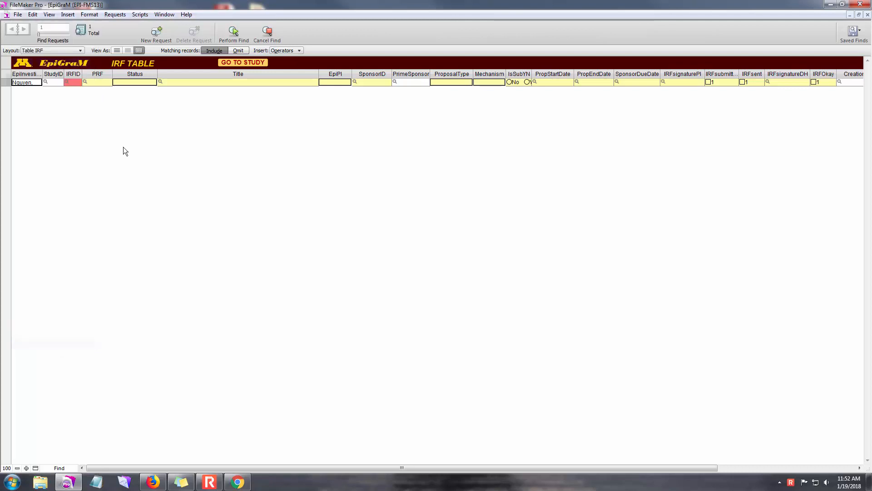
pyautogui.click(233, 33)
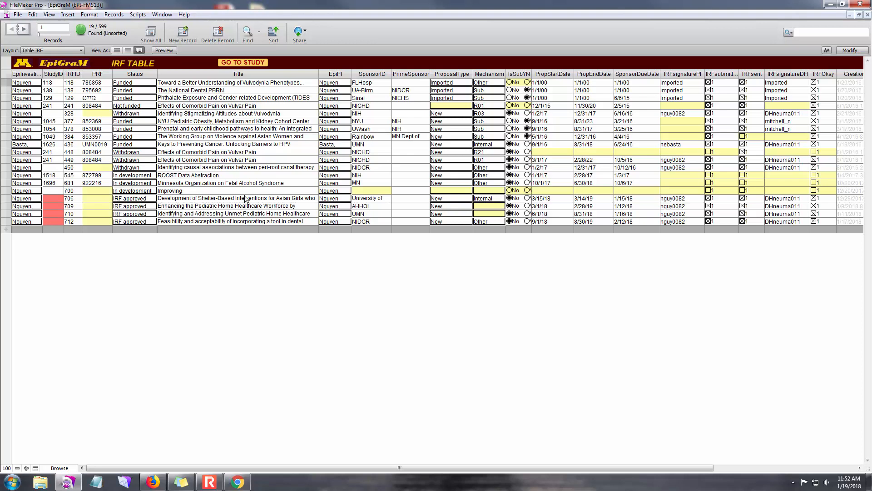
# Step: Sort the IRF table by title in ascending order and select the "Development of Shelter-Based Interventions for Asian Girls" record
pyautogui.click(228, 198)
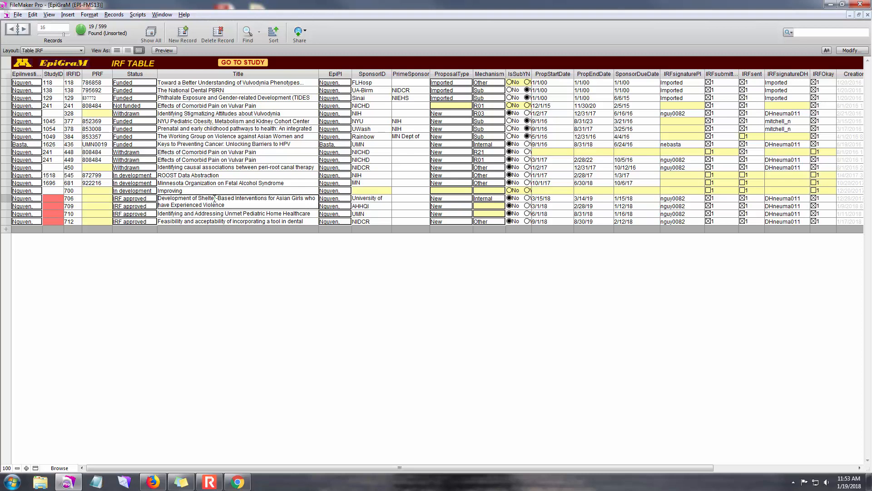
pyautogui.click(315, 75)
pyautogui.click(328, 86)
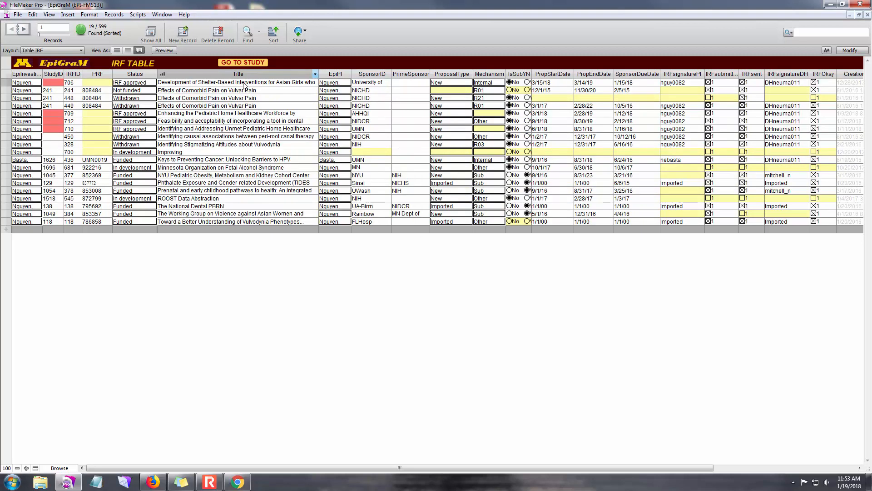
pyautogui.click(244, 84)
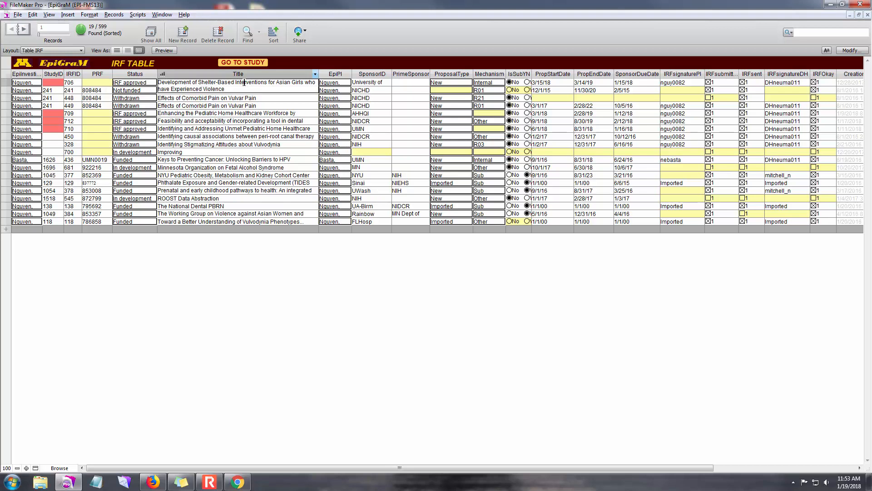
# Step: Show the selected IRF in the IRF Processing layout and choose its principal investigator
pyautogui.click(47, 50)
pyautogui.click(50, 77)
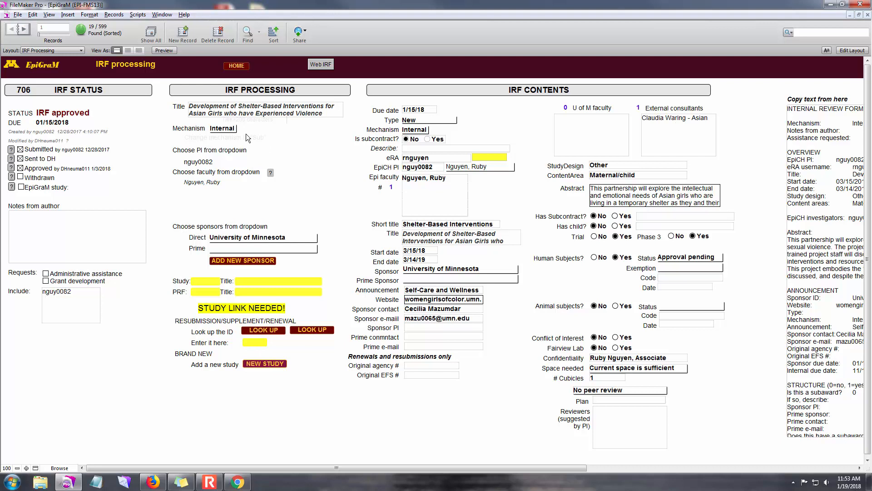
pyautogui.click(207, 163)
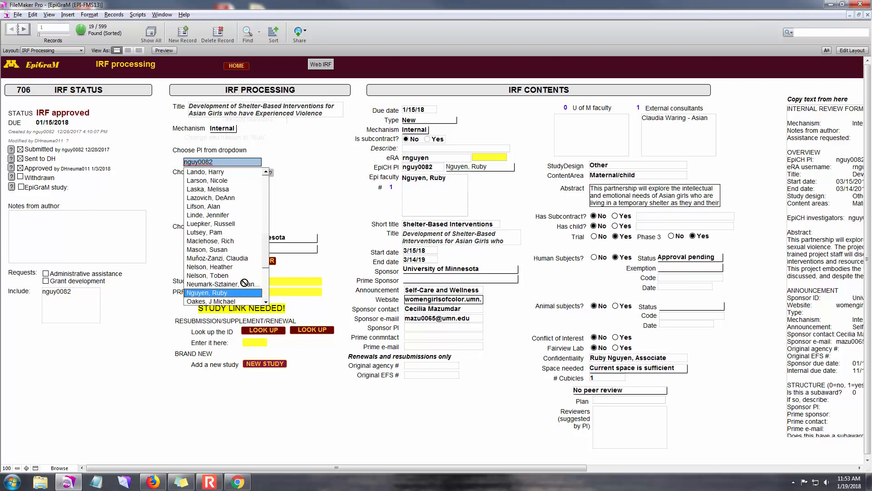
pyautogui.click(218, 293)
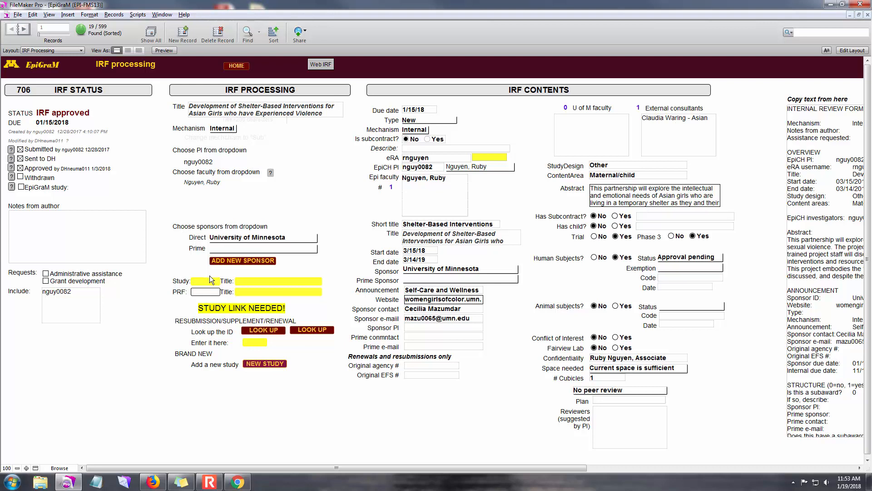
# Step: Look up existing studies with the same PI to check for one matching this IRF, and close the list
pyautogui.click(182, 271)
pyautogui.click(310, 333)
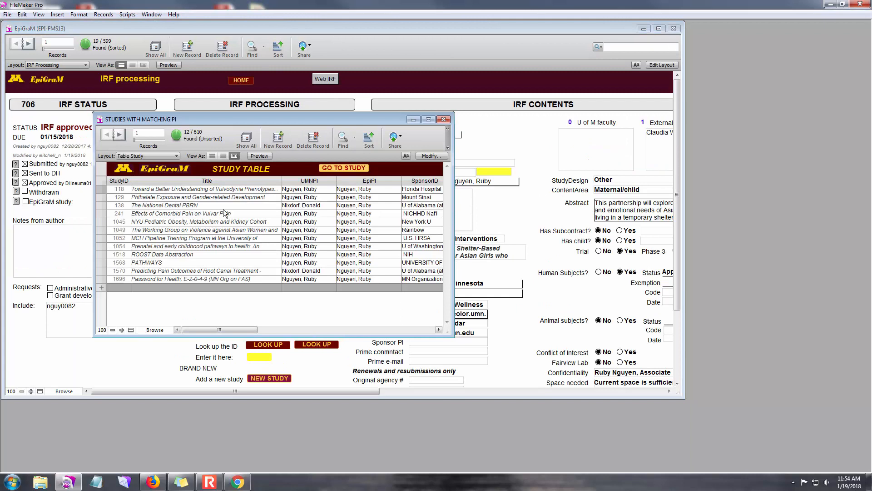
pyautogui.moveTo(451, 334); pyautogui.dragTo(725, 338)
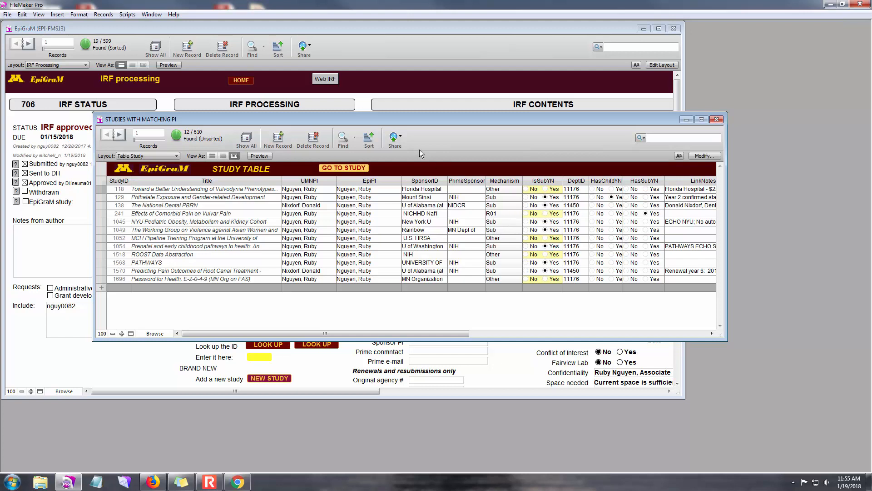
pyautogui.click(715, 119)
pyautogui.click(658, 29)
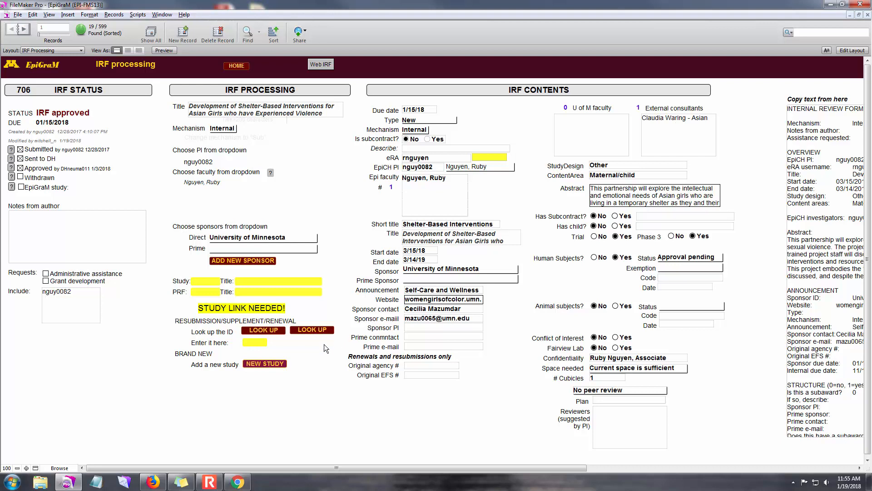
# Step: Create a brand new study from the Shelter-Based Interventions IRF
pyautogui.click(269, 365)
pyautogui.click(384, 258)
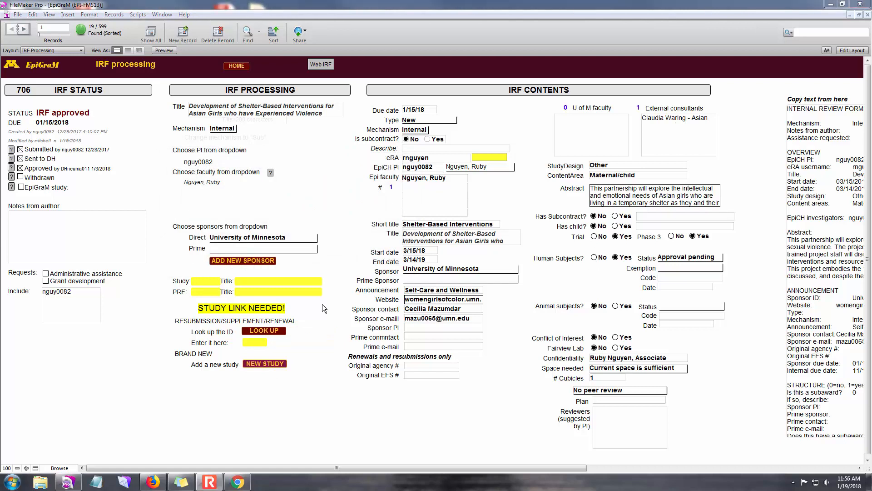
pyautogui.click(266, 363)
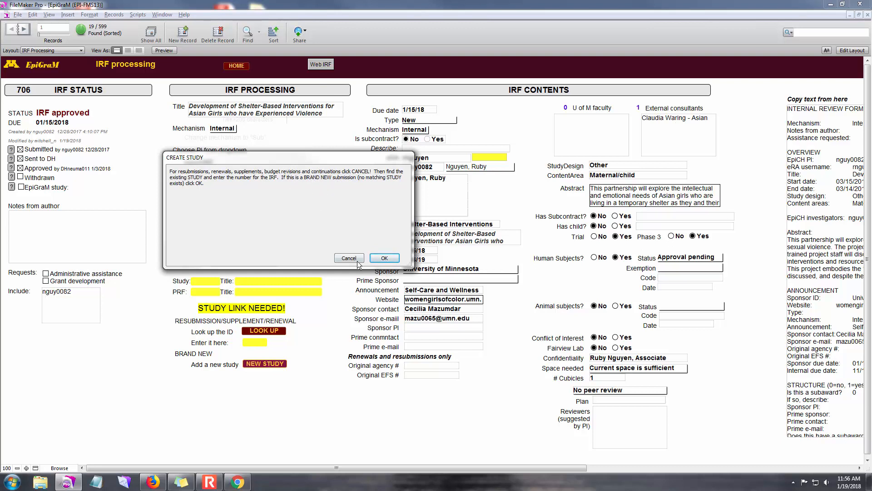
pyautogui.click(381, 258)
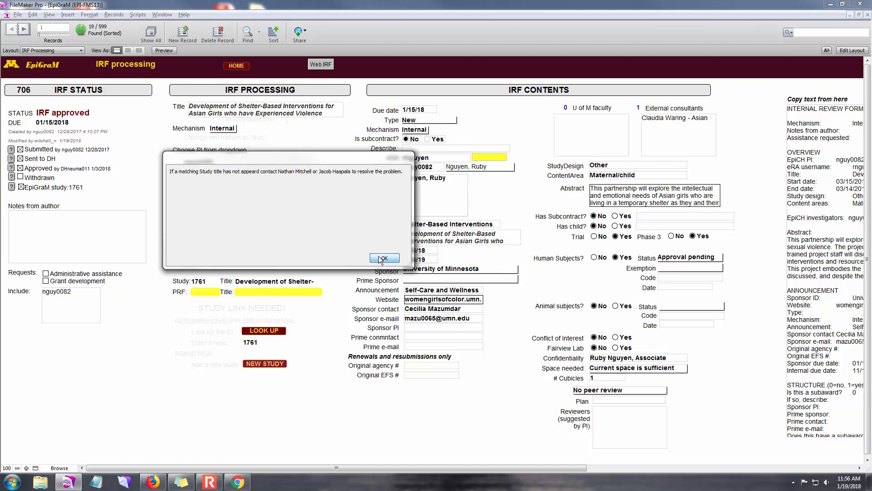
pyautogui.click(383, 257)
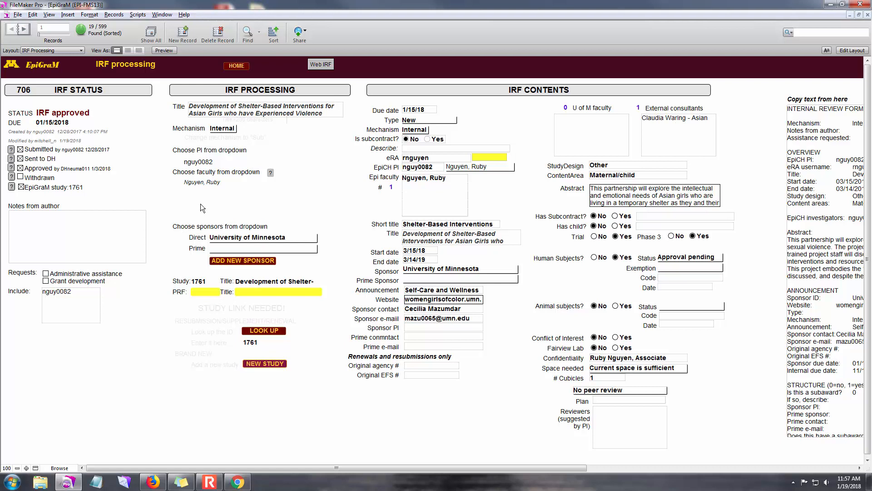
# Step: In the Study layout, set the new study's mechanism to Internal and its department to 11176
pyautogui.click(202, 293)
pyautogui.click(53, 67)
pyautogui.click(50, 70)
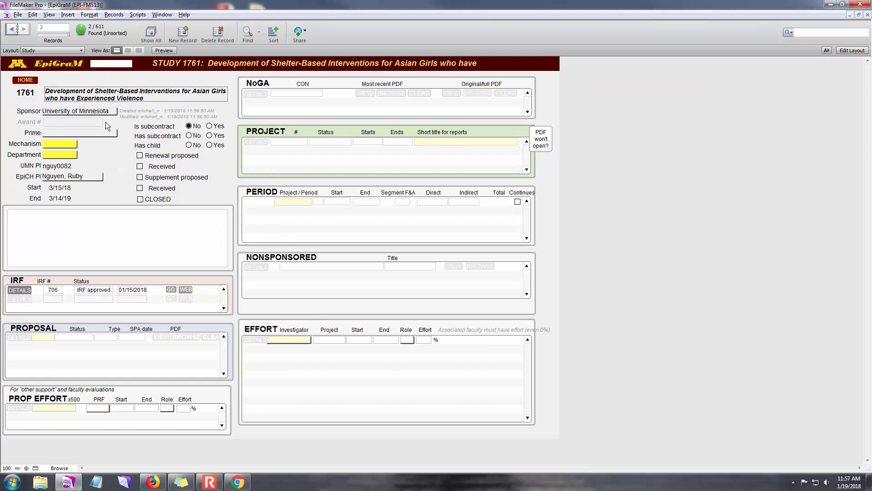
pyautogui.click(64, 143)
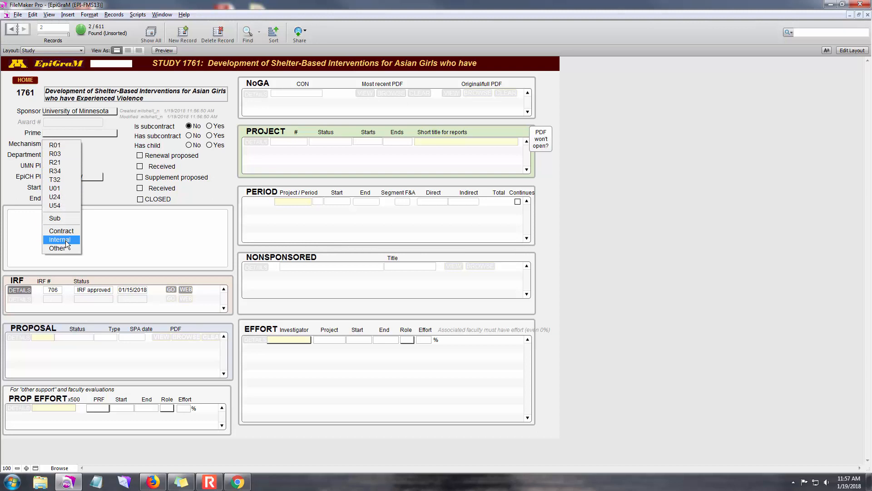
pyautogui.click(67, 241)
pyautogui.click(67, 156)
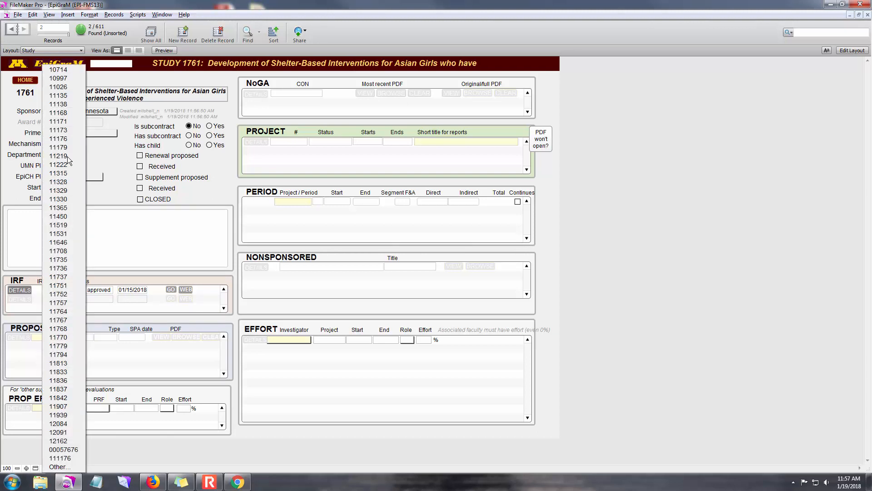
pyautogui.click(67, 140)
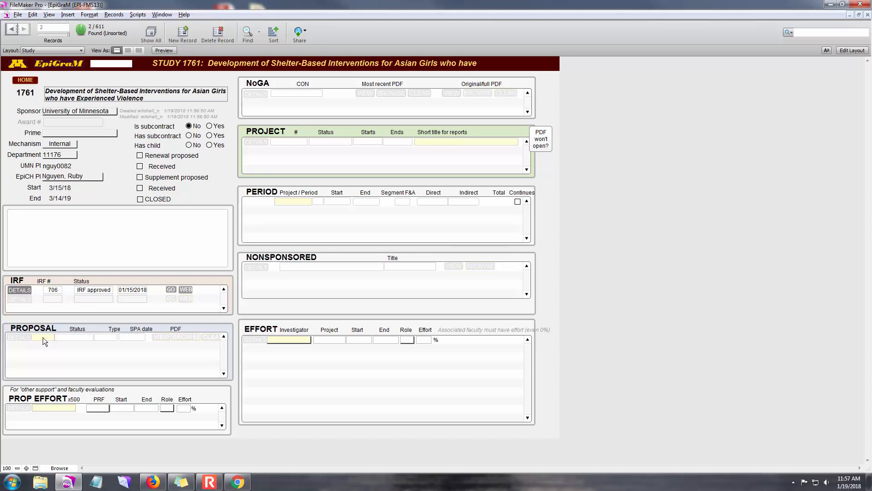
# Step: Find the records in the PRF data table whose PRF number begins with "umn"
pyautogui.click(46, 51)
pyautogui.moveTo(50, 126)
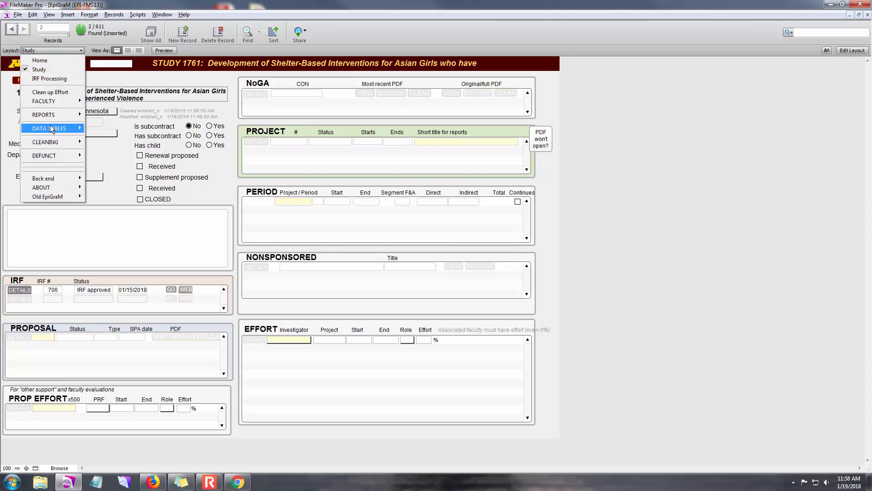
pyautogui.click(112, 137)
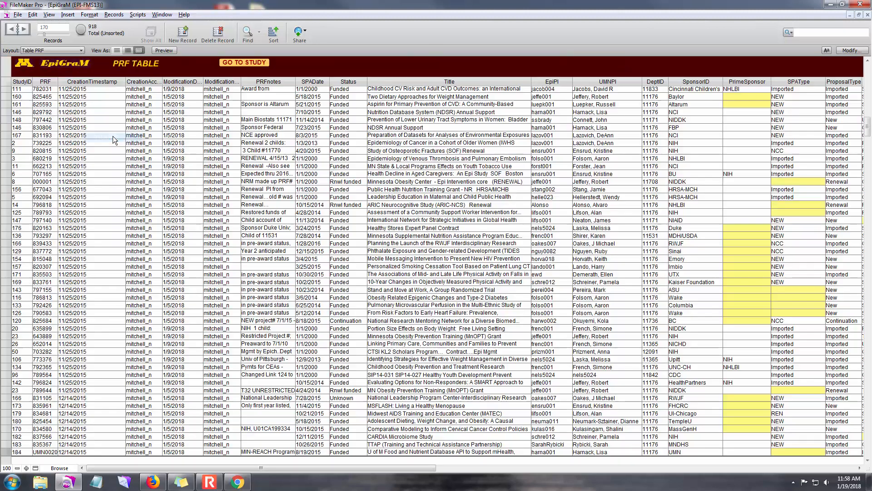
pyautogui.hotkey('ctrl', 'f')
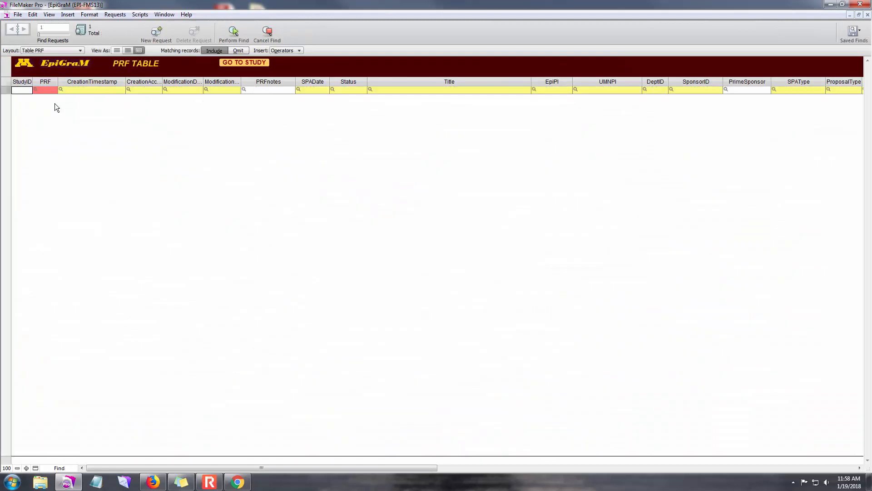
pyautogui.write('umn')
pyautogui.press('Return')
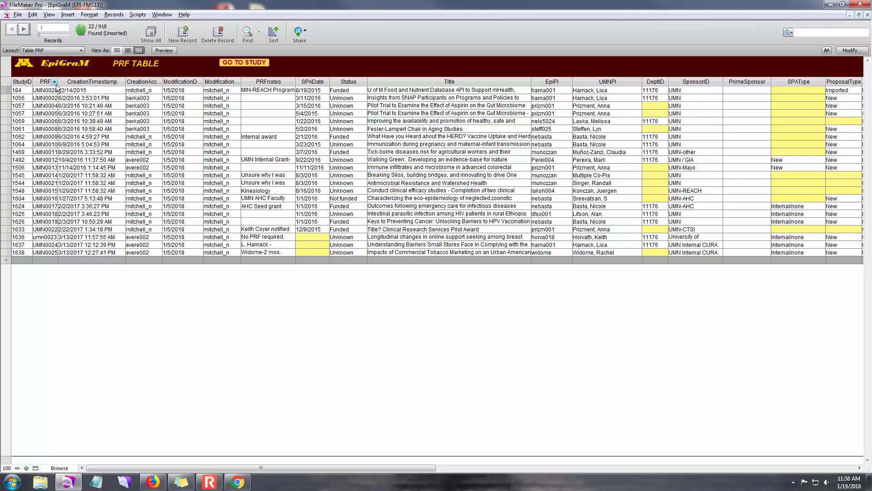
# Step: Widen the PRF column and sort the found proposals by PRF number in ascending order
pyautogui.moveTo(58, 83); pyautogui.dragTo(64, 86)
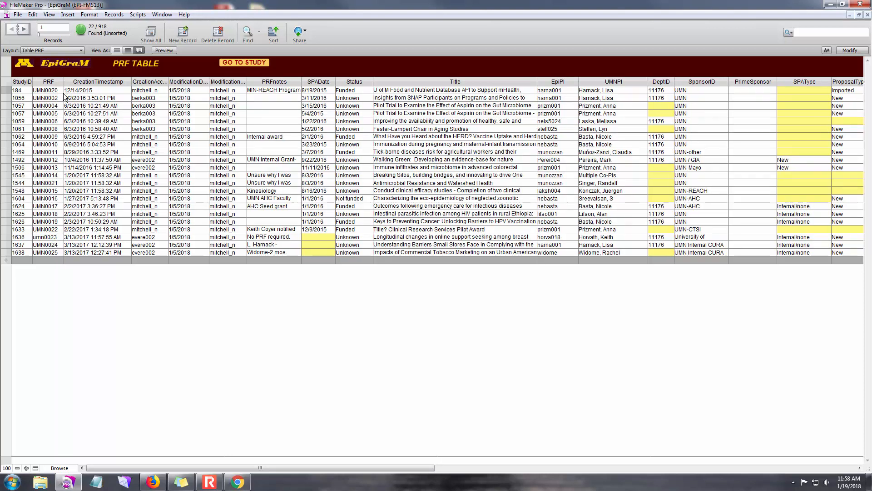
pyautogui.click(60, 81)
pyautogui.click(93, 92)
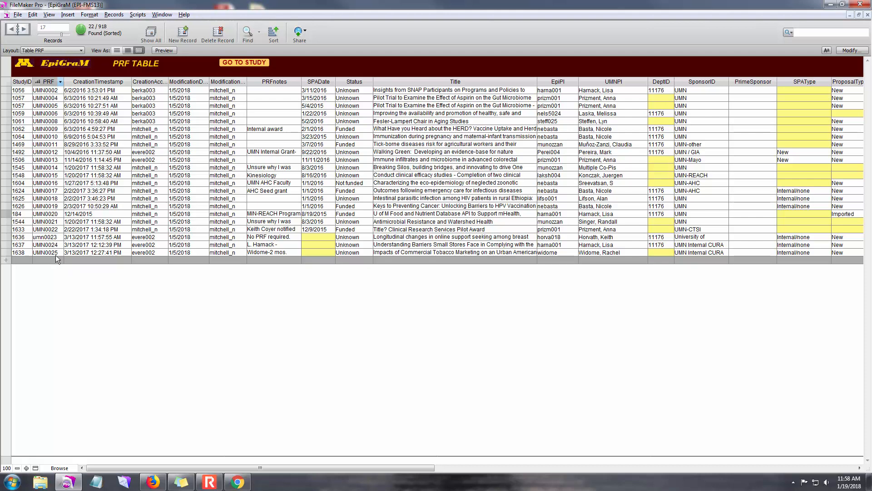
# Step: Return to the Study layout and add a proposal with the PRF number UMN0026
pyautogui.click(54, 50)
pyautogui.click(53, 69)
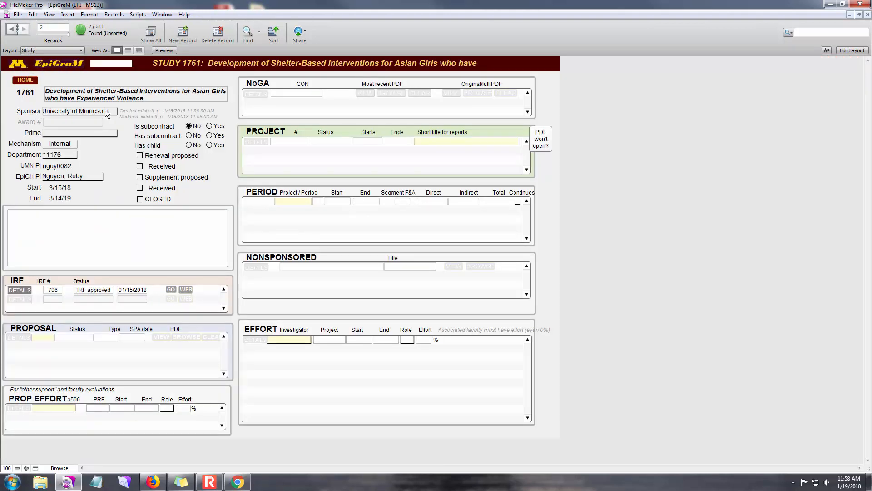
pyautogui.click(49, 337)
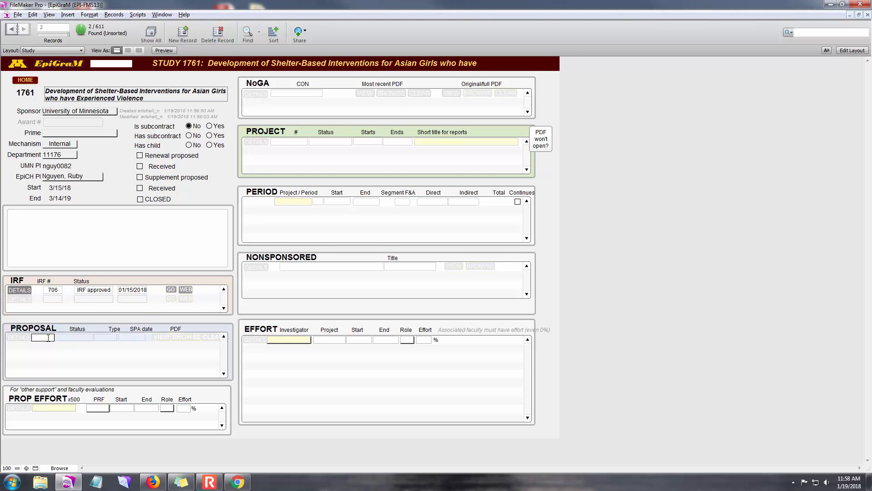
pyautogui.write('UMN0026')
pyautogui.click(58, 318)
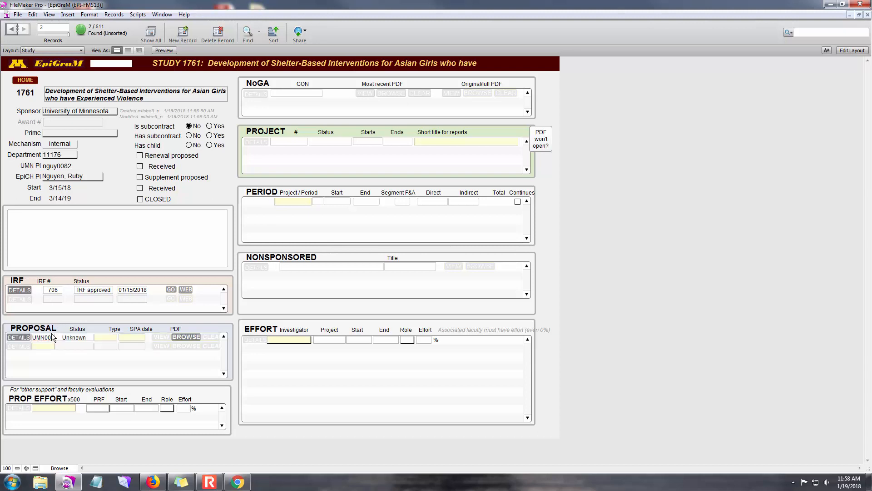
# Step: Open the details of proposal UMN0026 and set its due date to 1/15/18
pyautogui.click(17, 337)
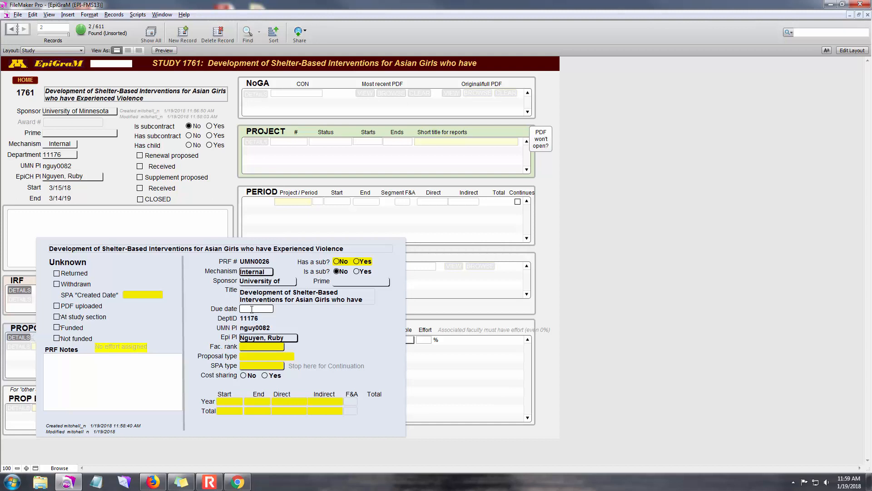
pyautogui.write('1/15/18')
# Step: Set the proposal type to New, the SPA type to Internal/none and cost sharing to No
pyautogui.click(268, 356)
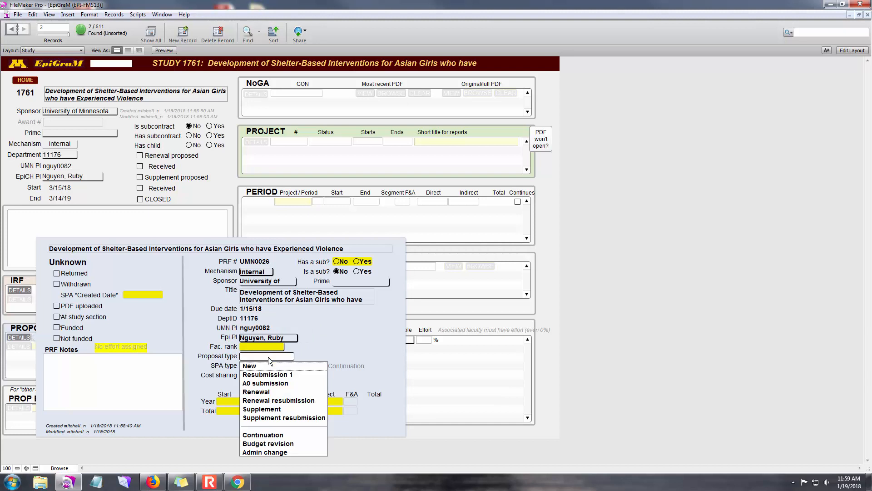
pyautogui.click(262, 365)
pyautogui.click(259, 367)
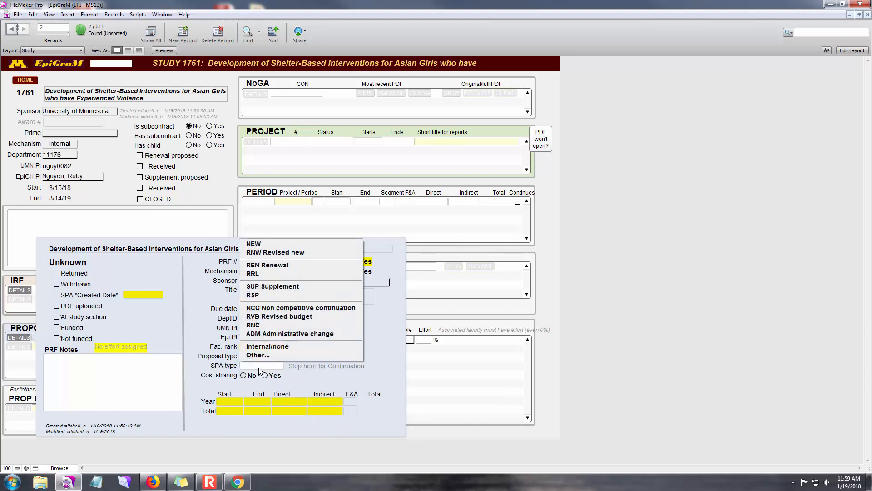
pyautogui.click(273, 347)
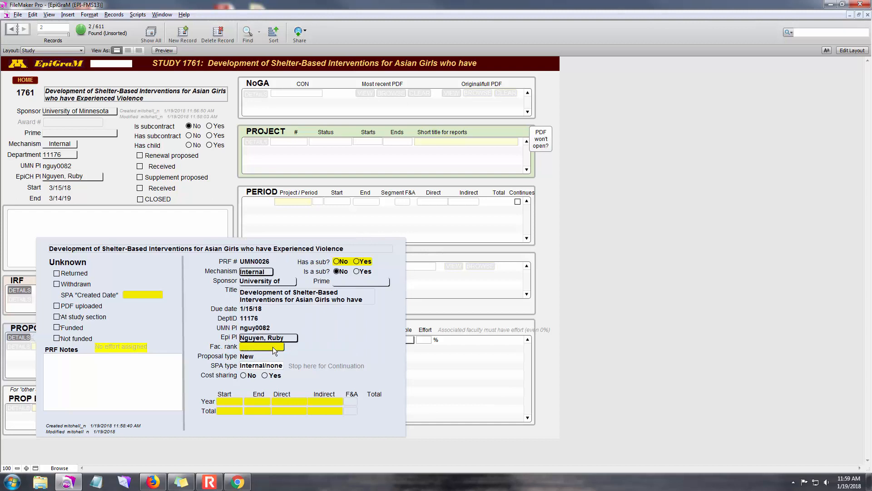
pyautogui.click(244, 375)
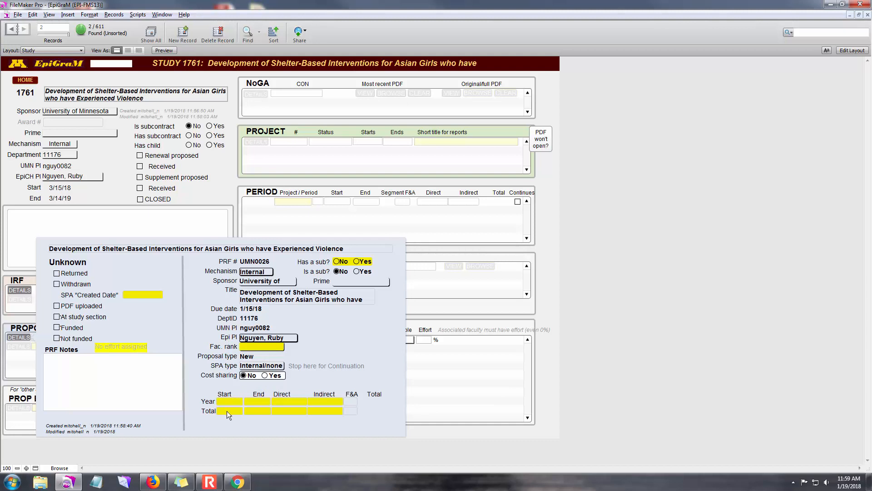
# Step: Fill in the proposal's Year budget row with 3/15/18 to 3/14/19, direct costs of $7,563, indirect costs of $0 and F&A of 0
pyautogui.click(288, 400)
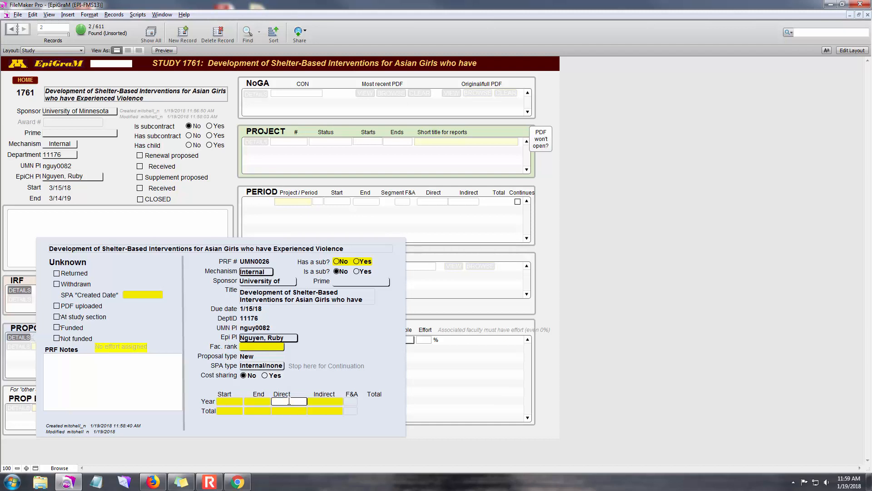
pyautogui.write('7563')
pyautogui.click(324, 401)
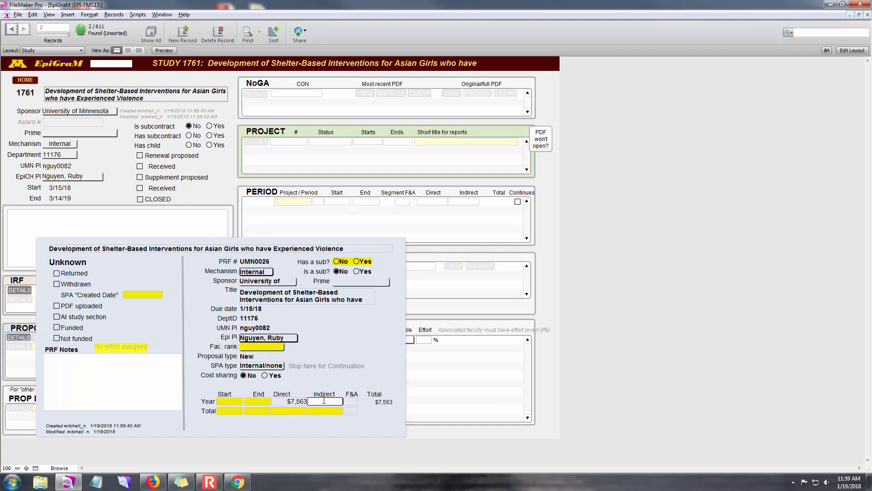
pyautogui.write('0')
pyautogui.click(351, 401)
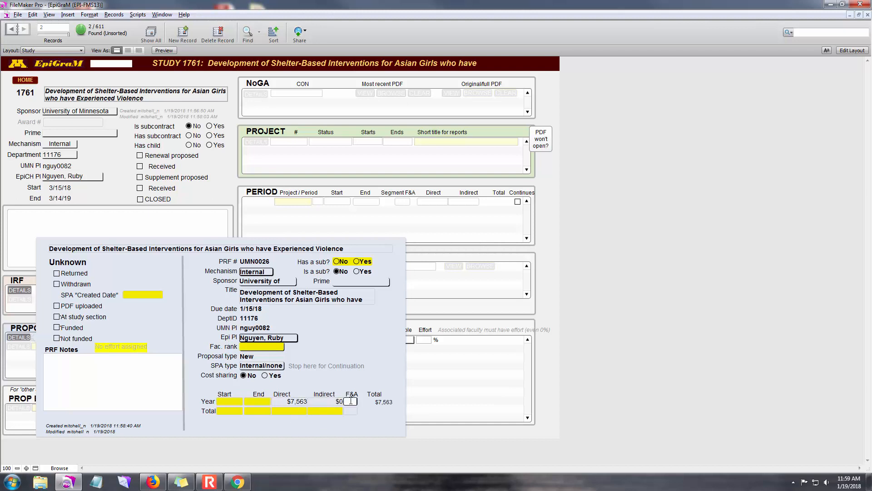
pyautogui.click(226, 403)
pyautogui.write('3/15/18')
pyautogui.click(255, 401)
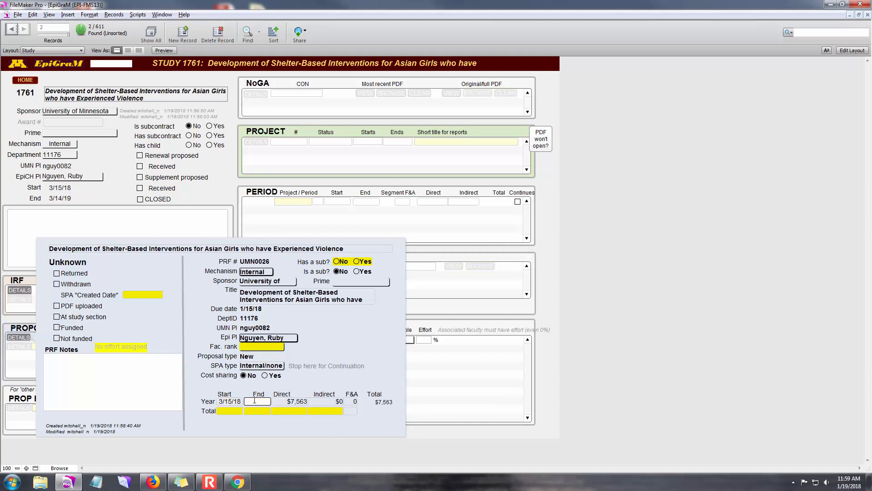
pyautogui.write('3/14/19')
# Step: Fill in the proposal's Total budget row with 3/15/18 to 3/14/19, direct costs of $7,563, indirect costs of $0 and F&A of 0
pyautogui.click(231, 411)
pyautogui.write('3/15/18')
pyautogui.press('Tab')
pyautogui.write('3/14/19')
pyautogui.press('Tab')
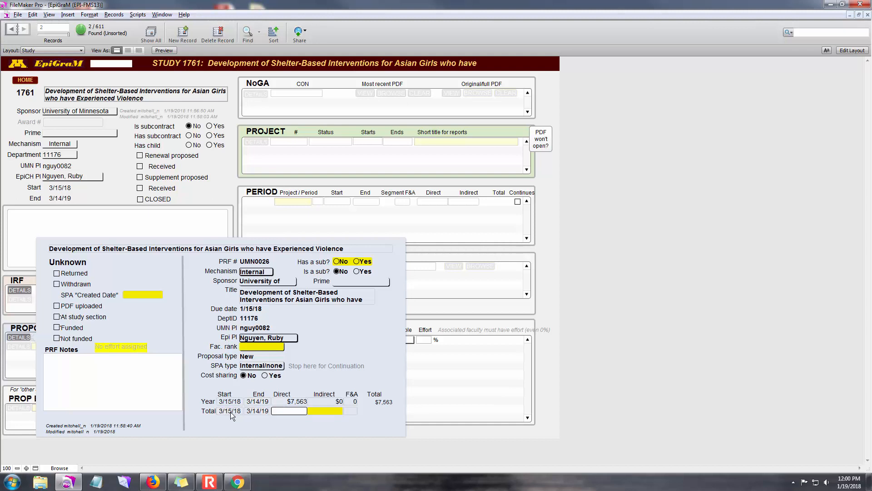
pyautogui.write('7563')
pyautogui.press('Tab')
pyautogui.write('0')
pyautogui.press('Tab')
pyautogui.write('0')
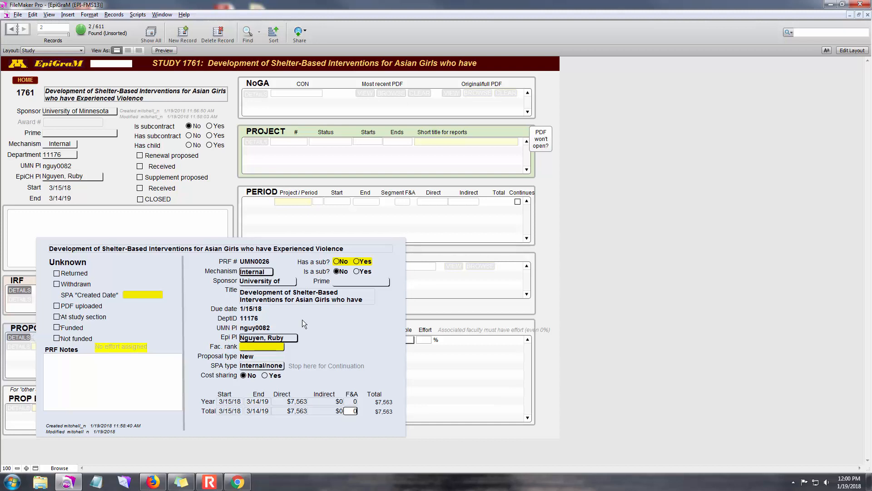
# Step: Set "Has a sub?" to No and enter the PRF note "Joint submission withAWUM"
pyautogui.click(337, 261)
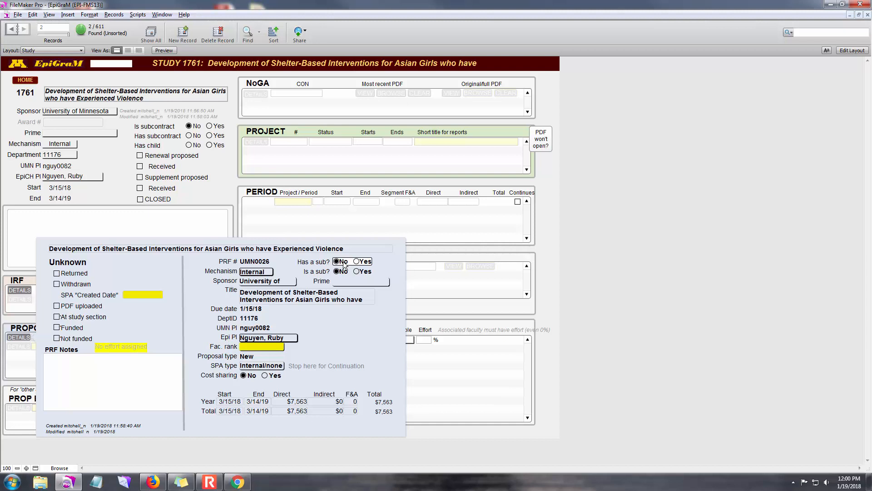
pyautogui.click(121, 370)
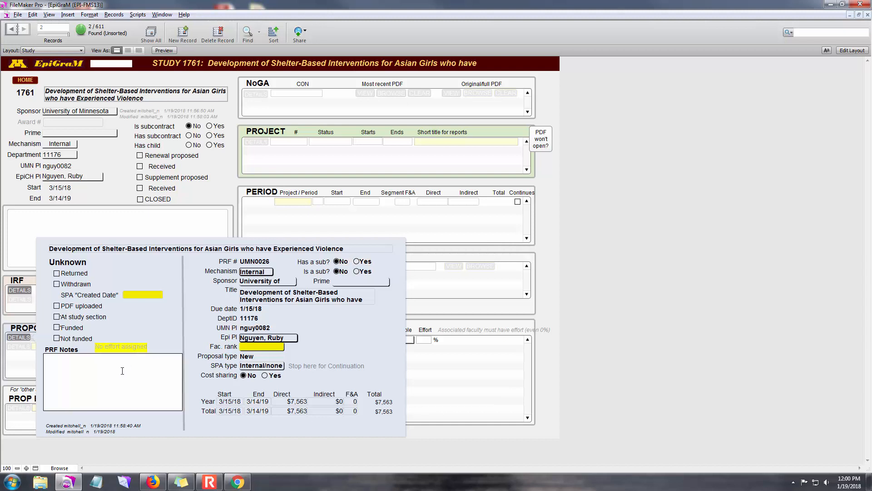
pyautogui.write('Joint submission with')
pyautogui.write('AWUM')
pyautogui.click(157, 339)
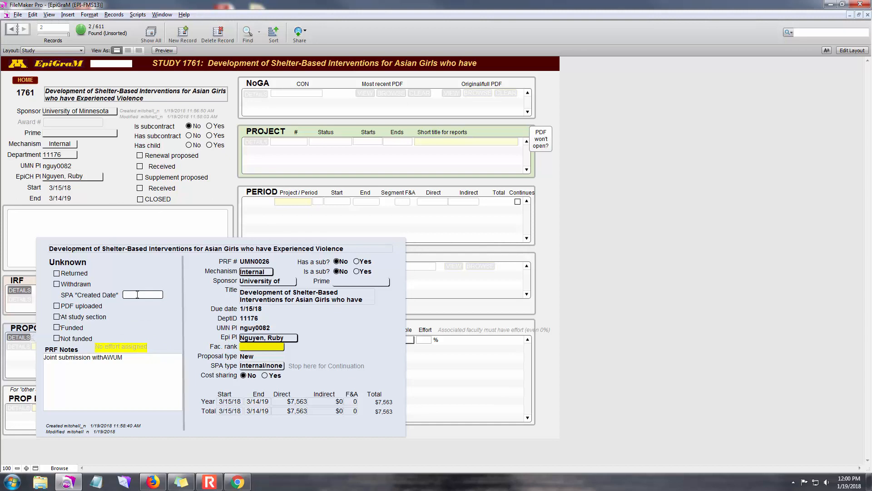
# Step: Set the SPA "Created Date" to 1/8/18 and close the proposal's details
pyautogui.click(138, 295)
pyautogui.write('1/8/18')
pyautogui.click(135, 277)
# Step: Add a proposed effort entry for the study's PI and link it to the PRF UMN0026
pyautogui.click(45, 409)
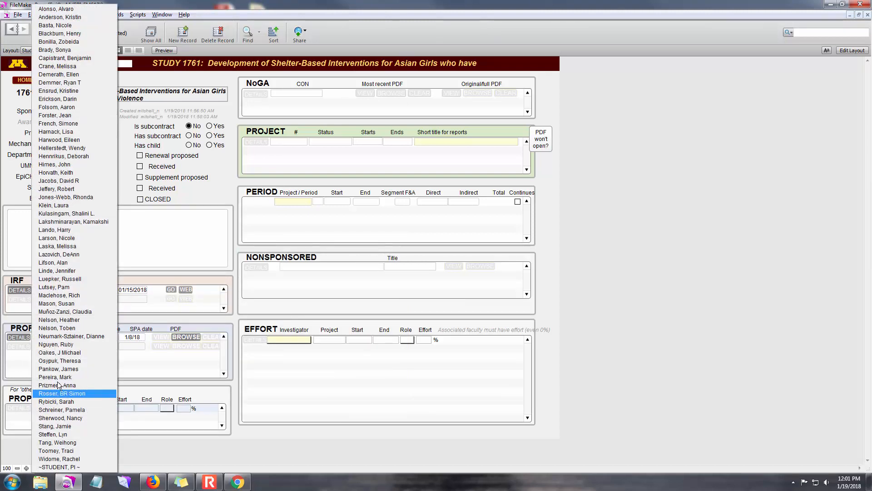
pyautogui.click(63, 344)
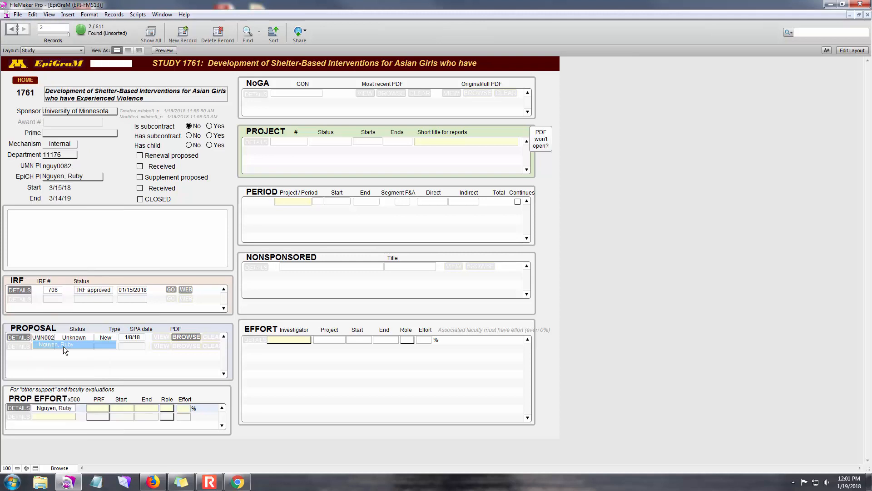
pyautogui.click(99, 408)
pyautogui.click(109, 408)
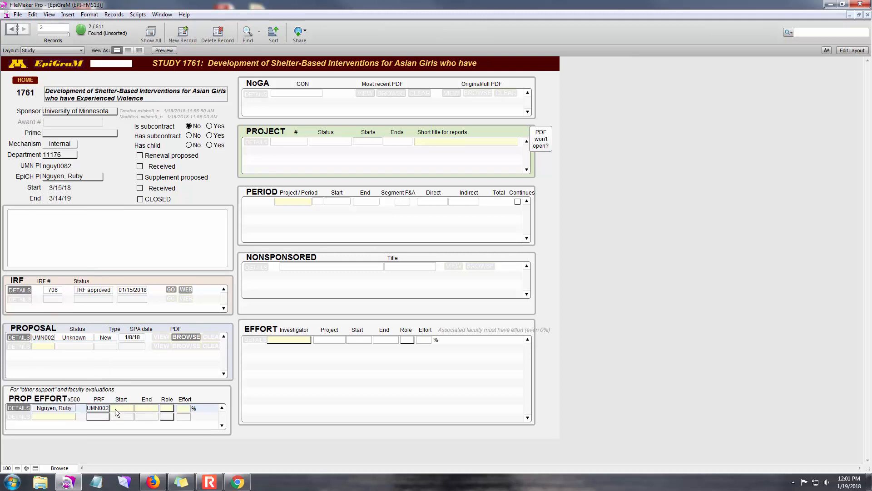
# Step: Complete the PI's proposed effort entry with start 3/15/18, end 3/14/19, role PI and 0% effort
pyautogui.click(124, 409)
pyautogui.write('3/15/18')
pyautogui.press('Tab')
pyautogui.write('/14/19')
pyautogui.press('Tab')
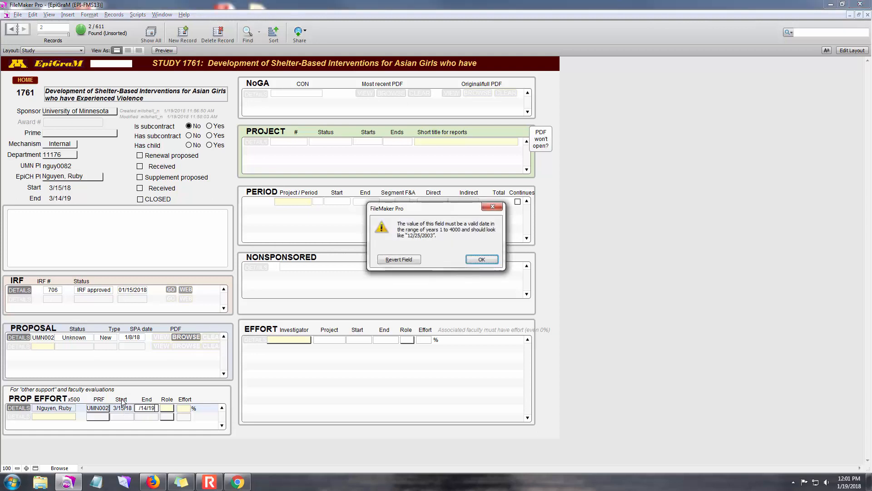
pyautogui.click(482, 259)
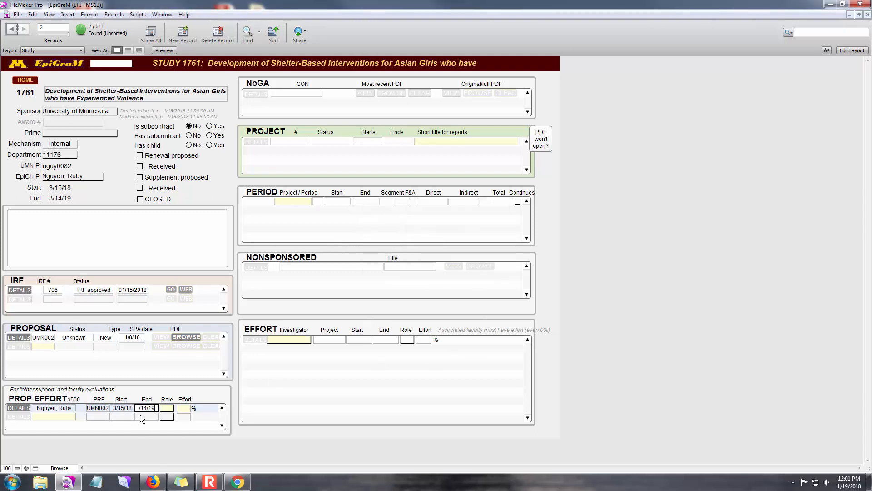
pyautogui.click(167, 407)
pyautogui.click(168, 414)
pyautogui.click(182, 407)
# Step: Enter "Internal submission: Women and Girls of Color Initiative" as the first line of the study's notes
pyautogui.click(102, 218)
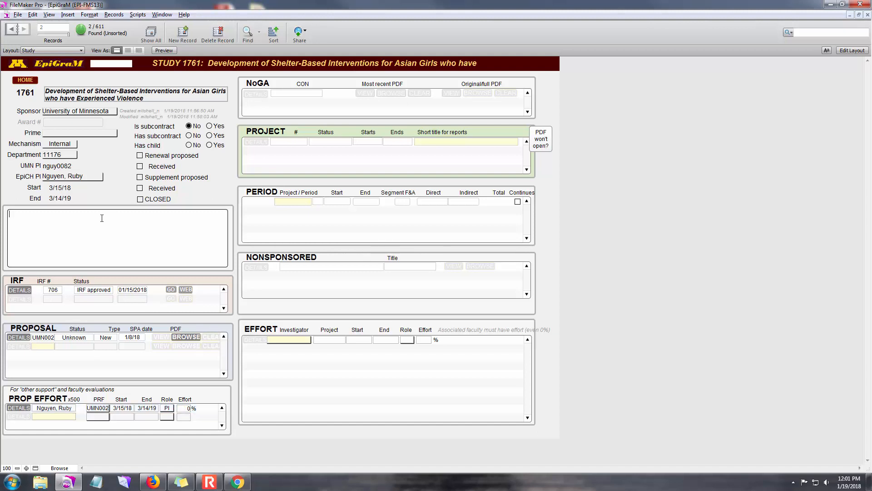
pyautogui.write('Internal submission: Women and Girls of Color Initi')
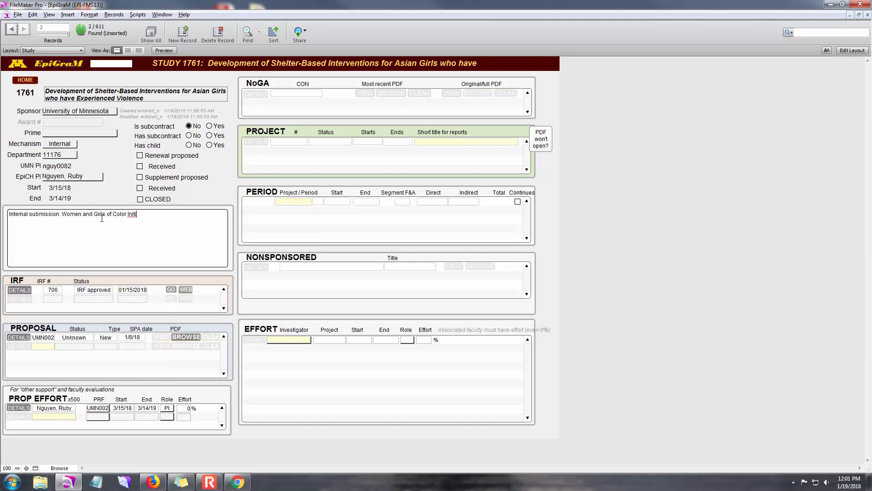
pyautogui.write('ative')
# Step: Add a second line to the study's notes reading "Collaboration with AWUM"
pyautogui.write('Collabo')
pyautogui.write('tration')
pyautogui.press('BackSpace')
pyautogui.press('BackSpace')
pyautogui.press('BackSpace')
pyautogui.press('BackSpace')
pyautogui.press('BackSpace')
pyautogui.write('ration with AWUM')
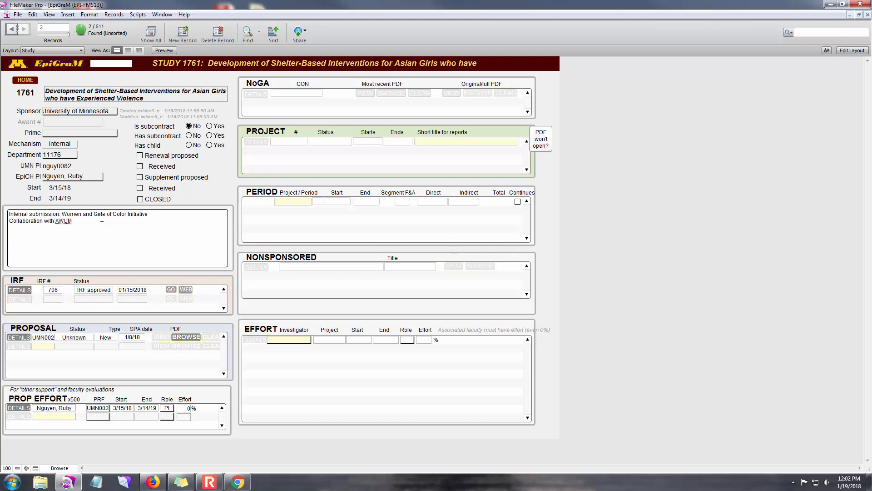